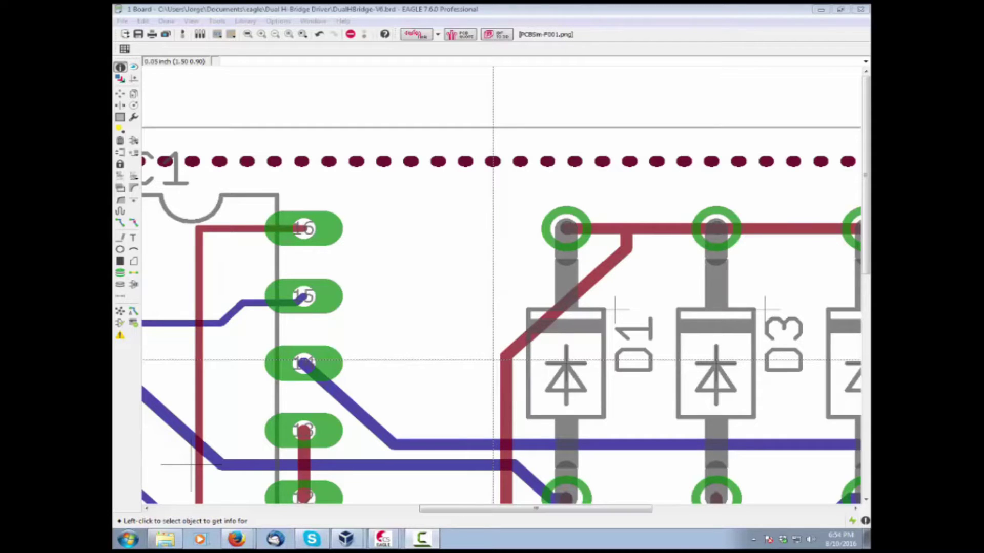
Inspect the large top-edge GND polygon and the VCC trace near D1, leaving both unchanged.
{"action": "left_click", "coordinate": [485, 326]}
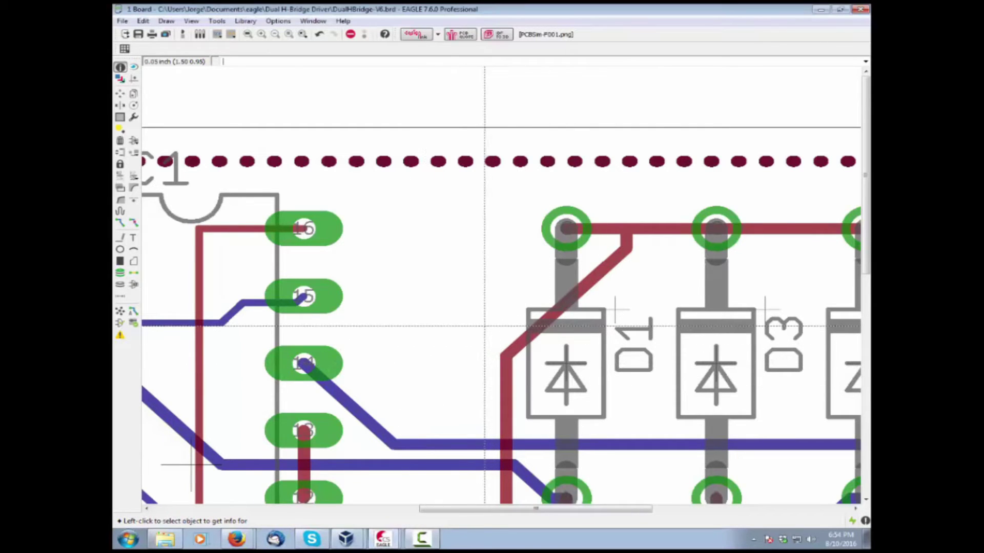
{"action": "scroll", "coordinate": [485, 327], "scroll_direction": "down", "scroll_amount": 1}
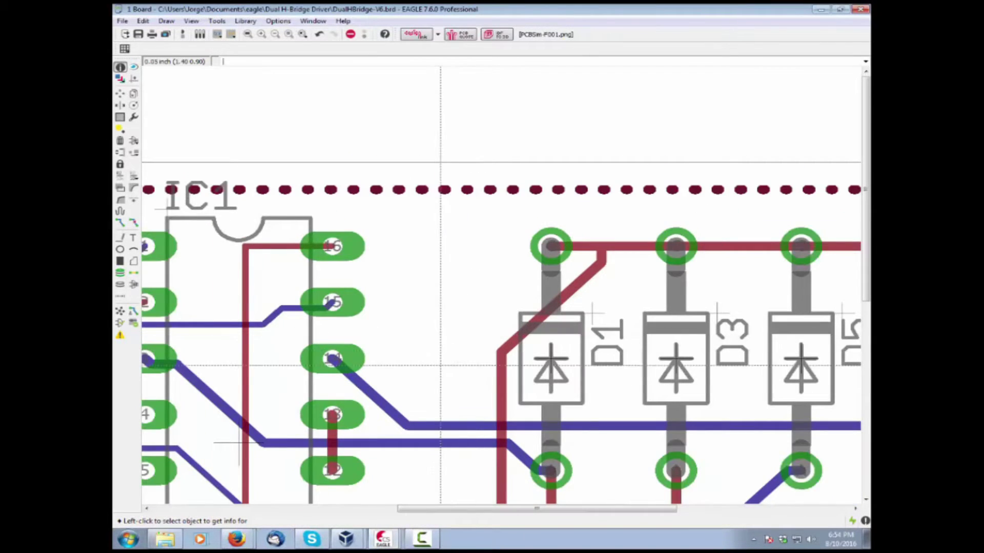
{"action": "scroll", "coordinate": [441, 369], "scroll_direction": "down", "scroll_amount": 1}
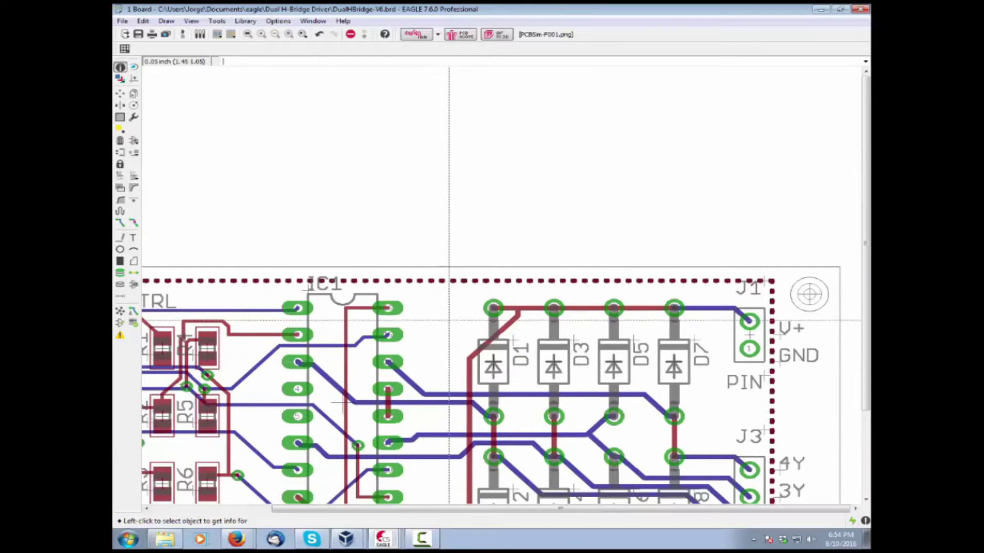
{"action": "scroll", "coordinate": [448, 319], "scroll_direction": "down", "scroll_amount": 1}
{"action": "scroll", "coordinate": [428, 323], "scroll_direction": "down", "scroll_amount": 1}
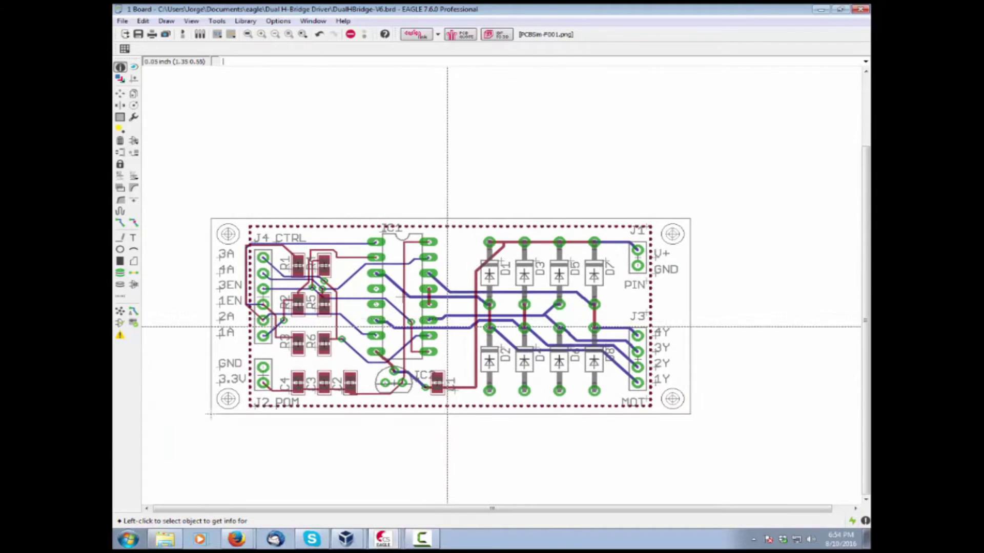
{"action": "scroll", "coordinate": [448, 327], "scroll_direction": "up", "scroll_amount": 1}
{"action": "scroll", "coordinate": [450, 323], "scroll_direction": "up", "scroll_amount": 1}
{"action": "scroll", "coordinate": [440, 324], "scroll_direction": "down", "scroll_amount": 1}
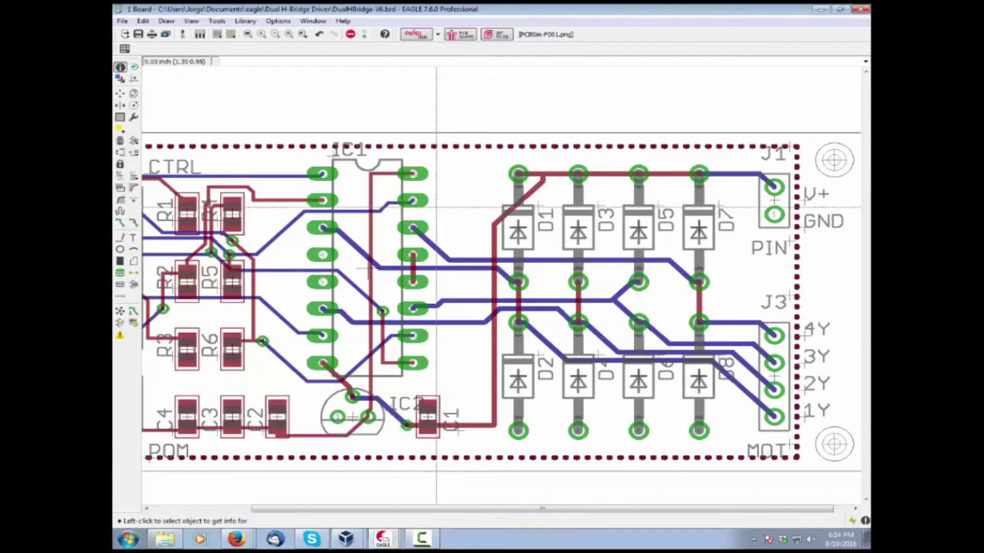
{"action": "scroll", "coordinate": [476, 187], "scroll_direction": "up", "scroll_amount": 1}
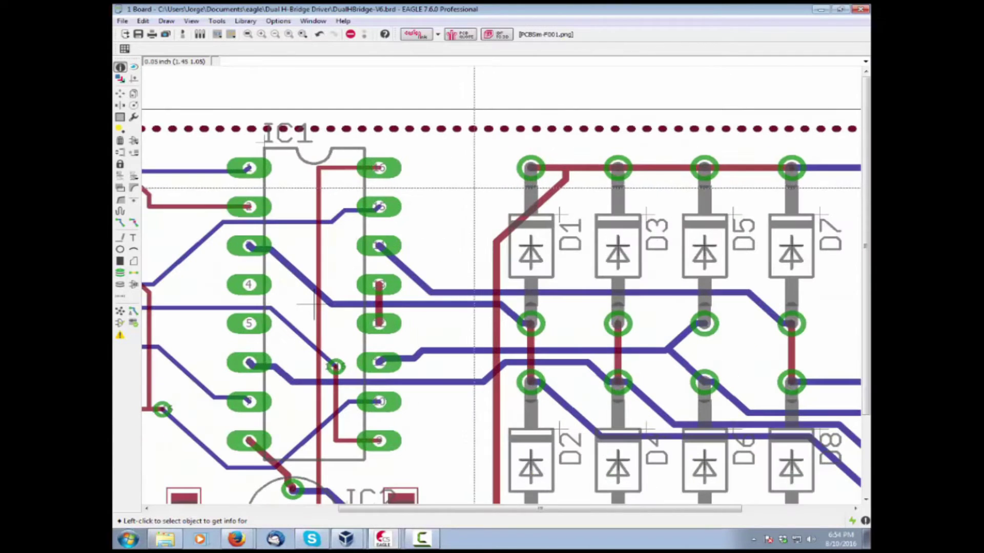
{"action": "scroll", "coordinate": [468, 181], "scroll_direction": "up", "scroll_amount": 1}
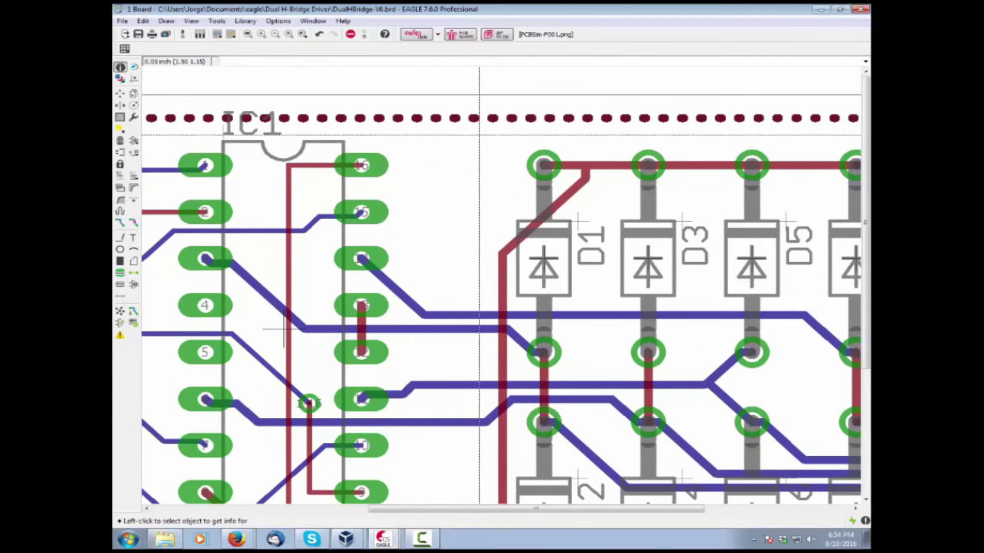
{"action": "left_click", "coordinate": [510, 118]}
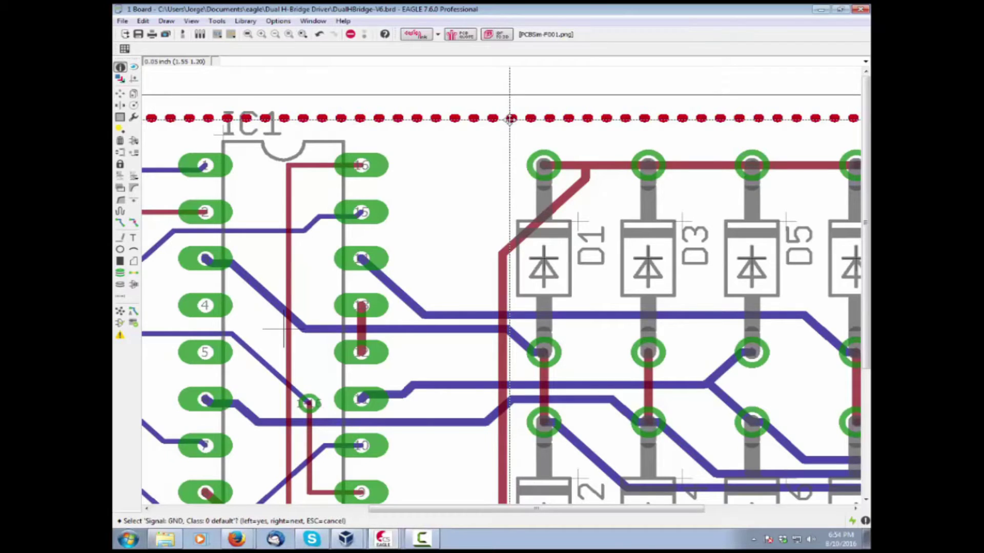
{"action": "left_click", "coordinate": [510, 118]}
{"action": "left_click_drag", "start_coordinate": [473, 136], "coordinate": [341, 126]}
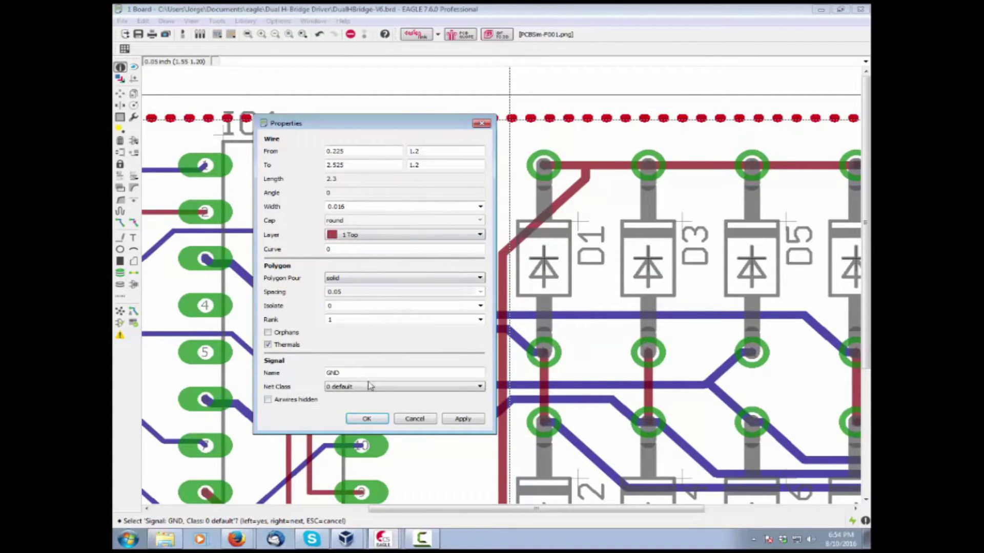
{"action": "left_click", "coordinate": [378, 422]}
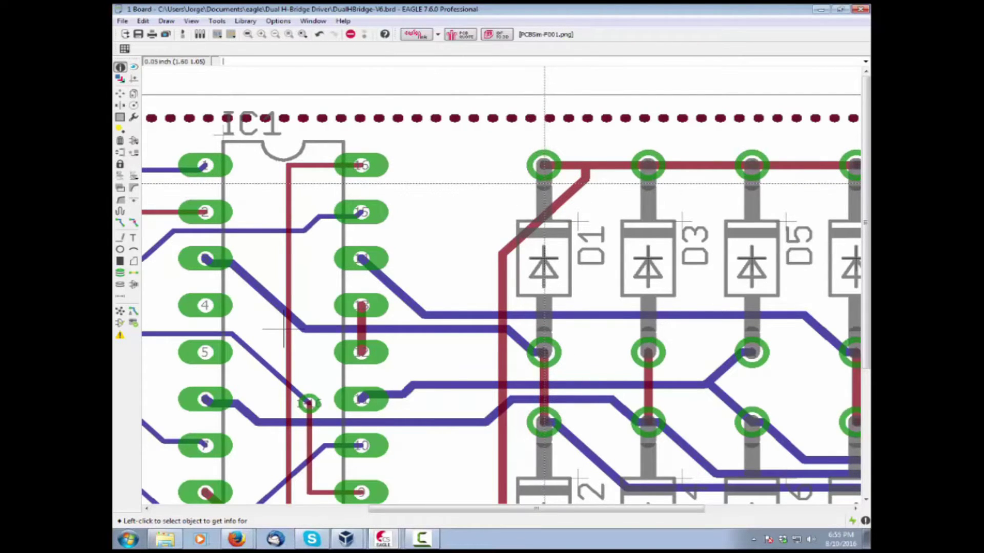
{"action": "left_click", "coordinate": [575, 166]}
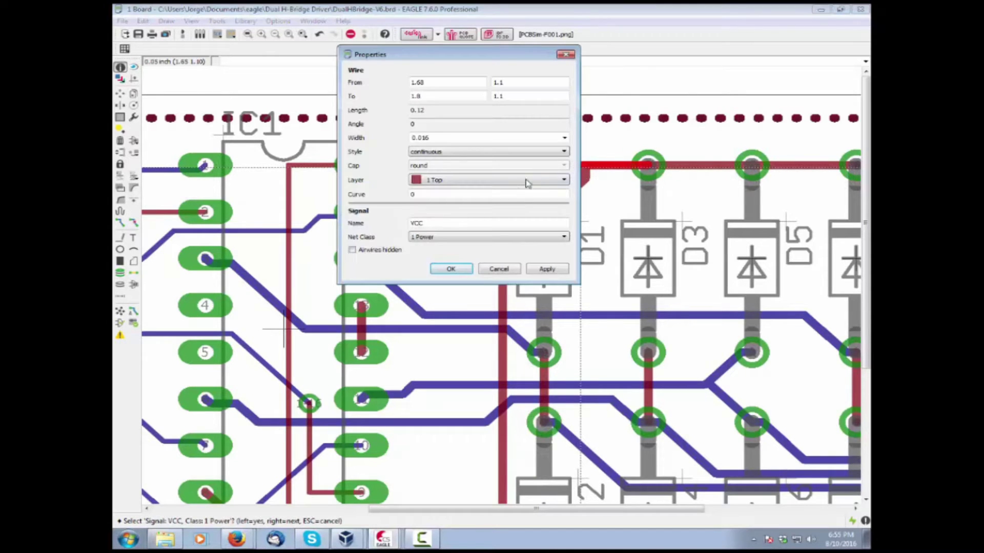
{"action": "left_click", "coordinate": [450, 270]}
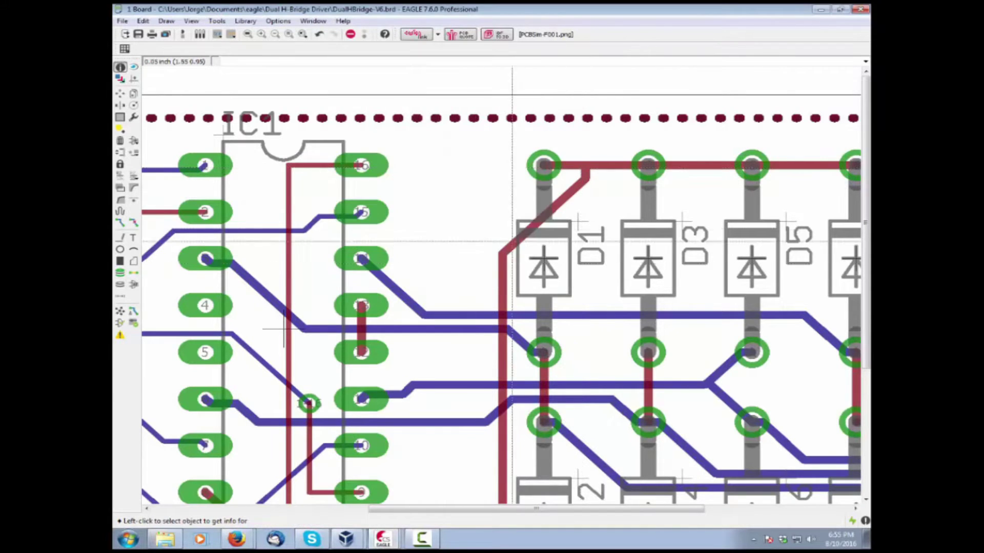
Draw a four-corner Top-layer polygon rectangle enclosing D1's upper pad, closed on its start point.
{"action": "left_click", "coordinate": [134, 261]}
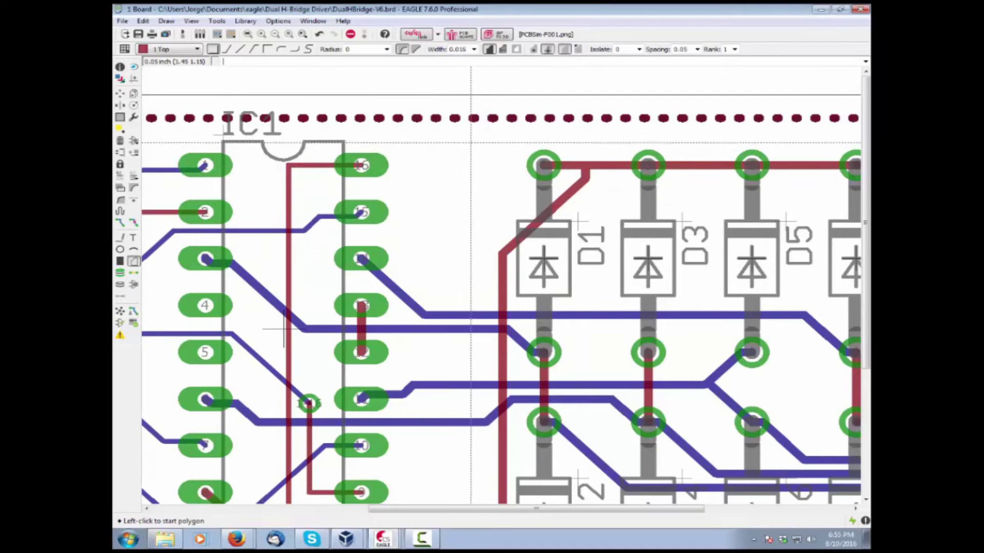
{"action": "left_click", "coordinate": [470, 141]}
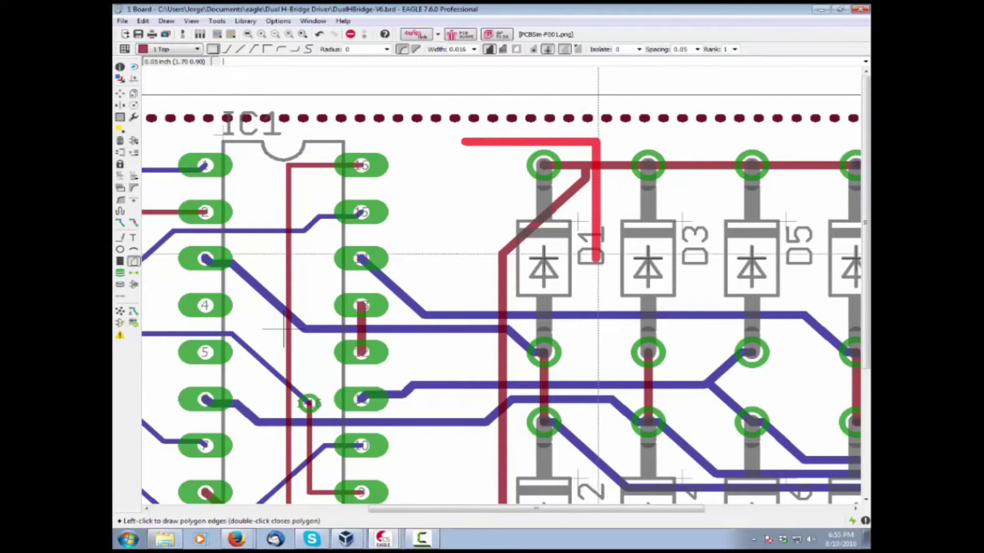
{"action": "left_click", "coordinate": [599, 282]}
{"action": "left_click", "coordinate": [464, 282]}
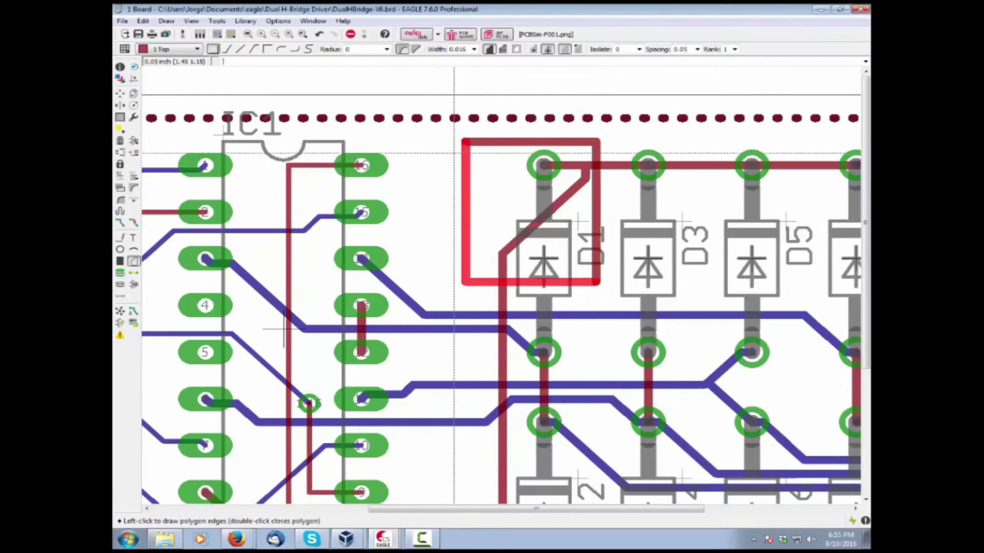
{"action": "left_click", "coordinate": [465, 142]}
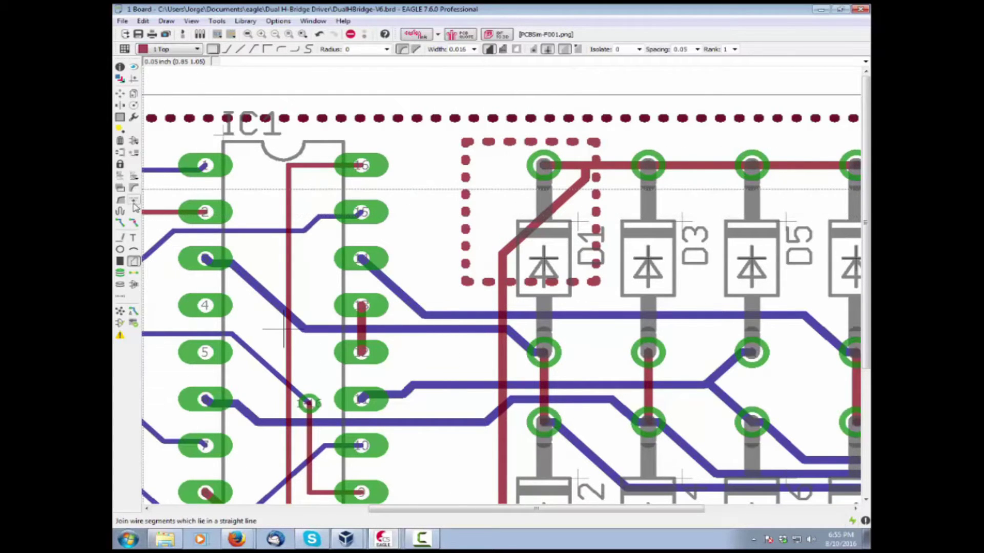
{"action": "left_click", "coordinate": [121, 175]}
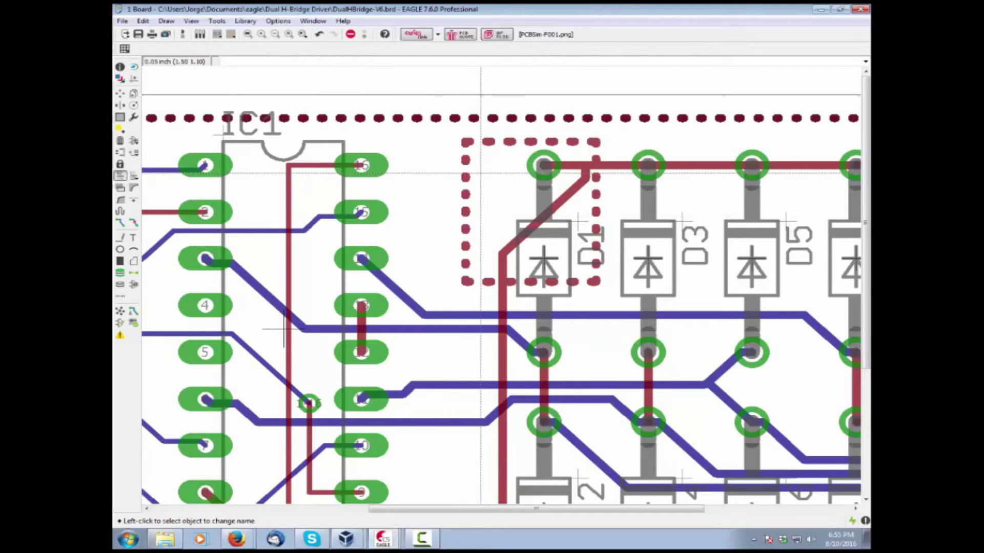
Rename the new polygon around D1 from N$1 to VCC, then start the ratsnest pour.
{"action": "left_click", "coordinate": [465, 177]}
{"action": "left_click", "coordinate": [416, 190]}
{"action": "type", "text": "vcc"}
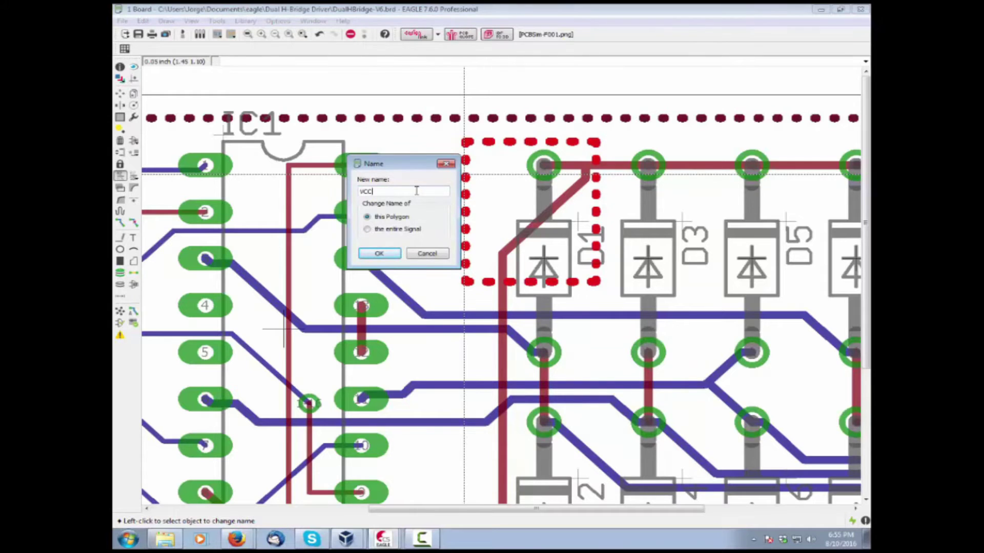
{"action": "left_click", "coordinate": [377, 254]}
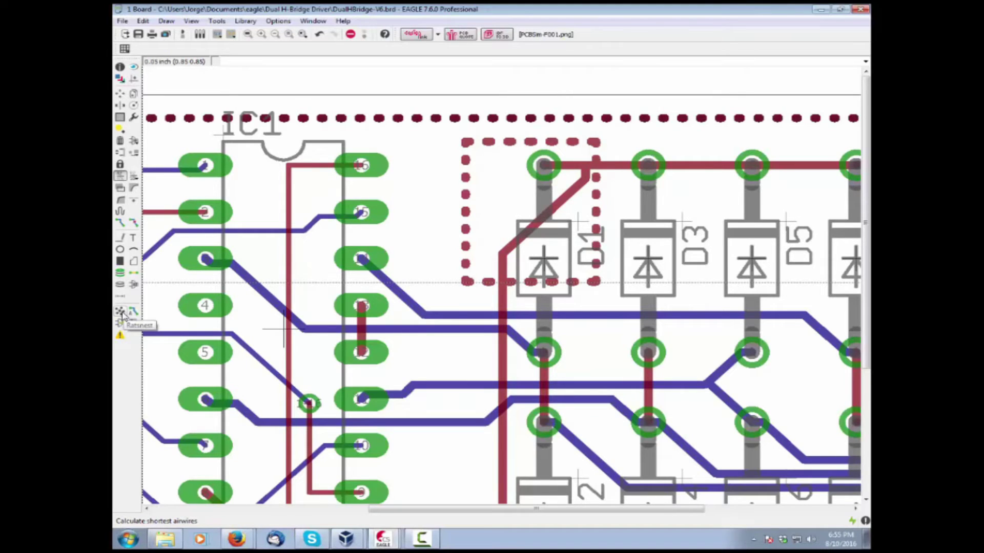
{"action": "left_click", "coordinate": [122, 312]}
{"action": "type", "text": "ripup @;"}
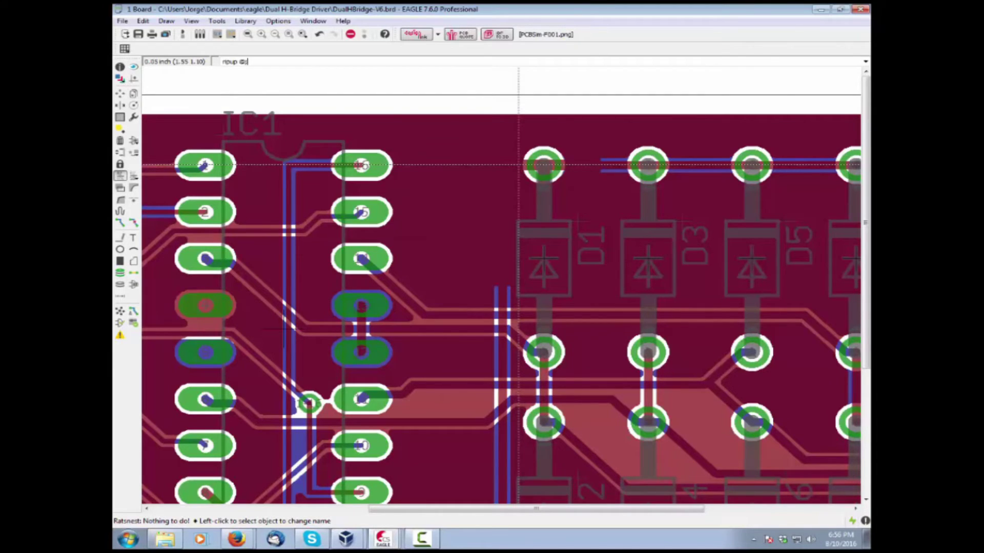
Run ripup @; to empty the filled pours back to polygon outlines.
{"action": "key", "text": "Return"}
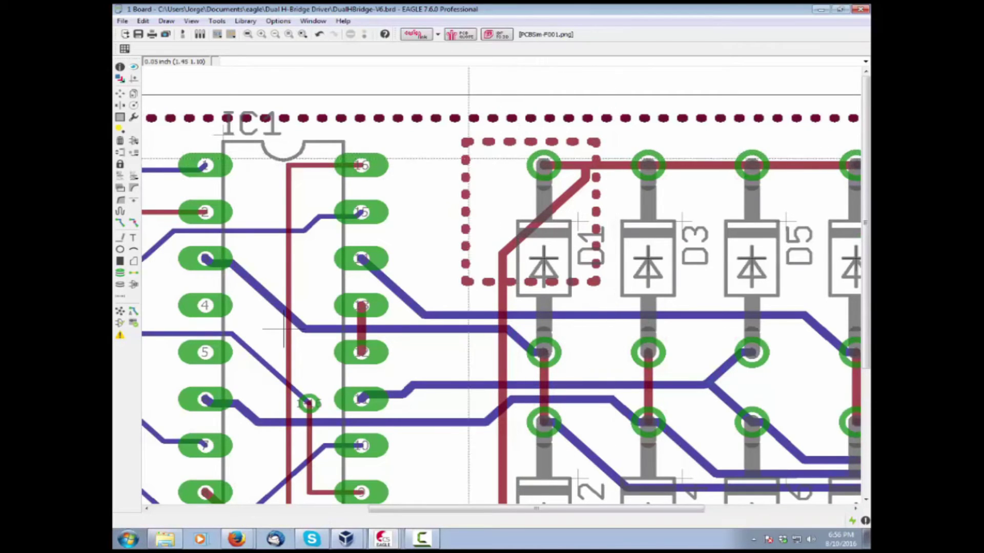
View the VCC polygon's Info, then cycle past AGND to show the GND polygon's properties with rank 1.
{"action": "left_click", "coordinate": [121, 67]}
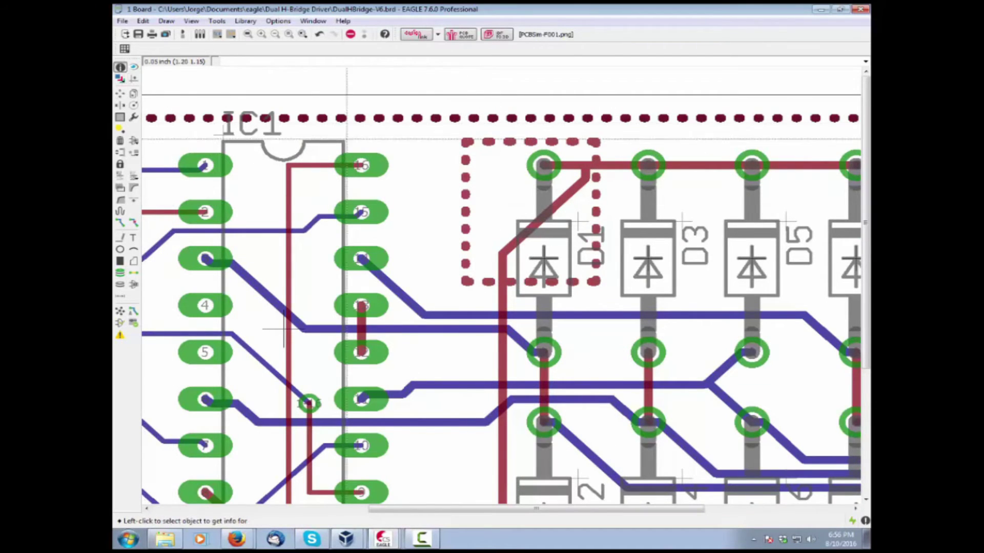
{"action": "left_click", "coordinate": [464, 162]}
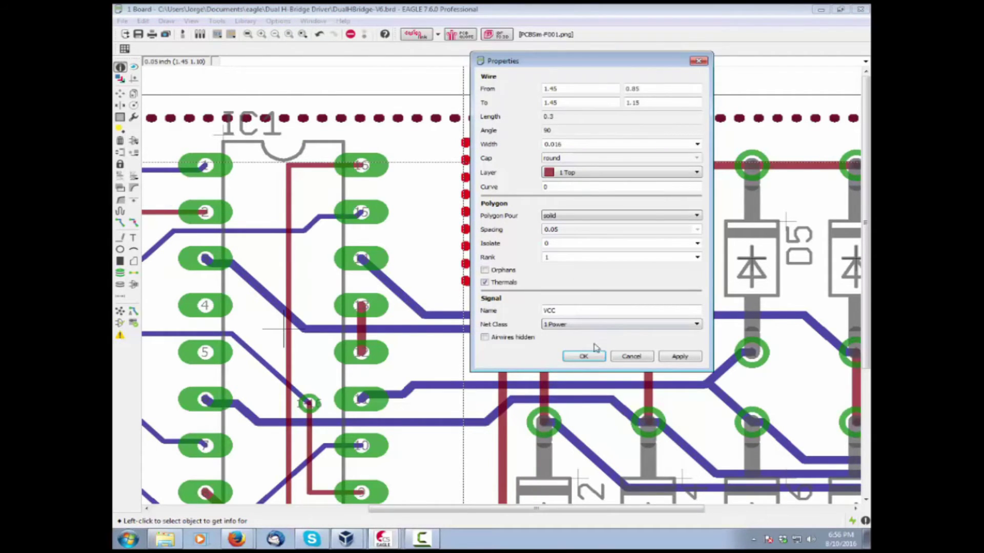
{"action": "left_click", "coordinate": [583, 355]}
{"action": "left_click", "coordinate": [454, 118]}
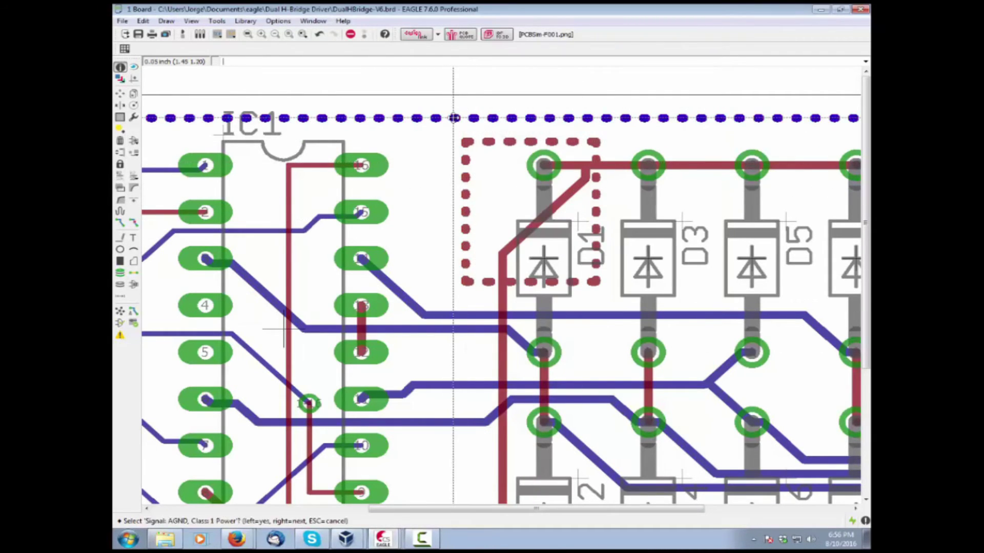
{"action": "right_click", "coordinate": [454, 118]}
{"action": "left_click", "coordinate": [454, 117]}
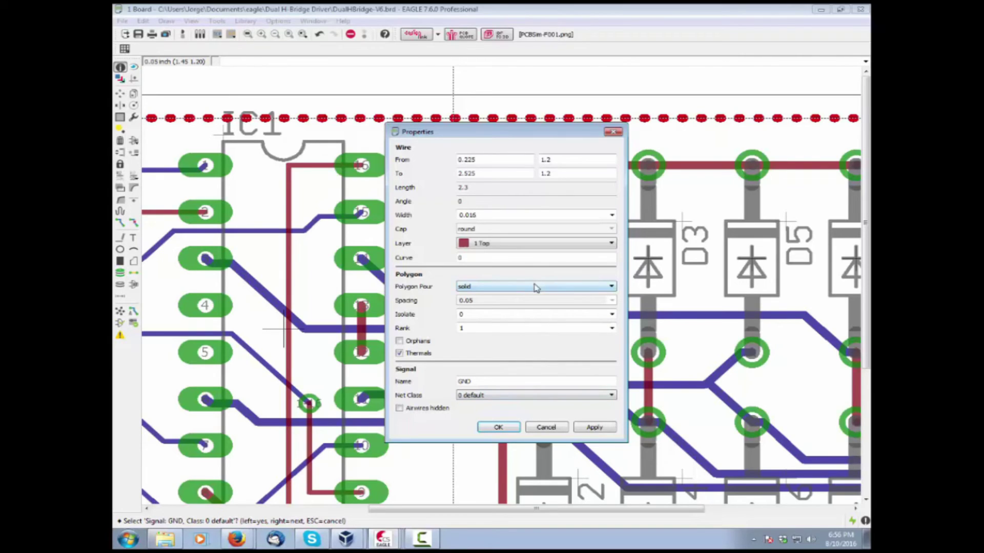
Set the GND polygon's rank to 2 in its properties and repour with Ratsnest.
{"action": "left_click", "coordinate": [498, 428]}
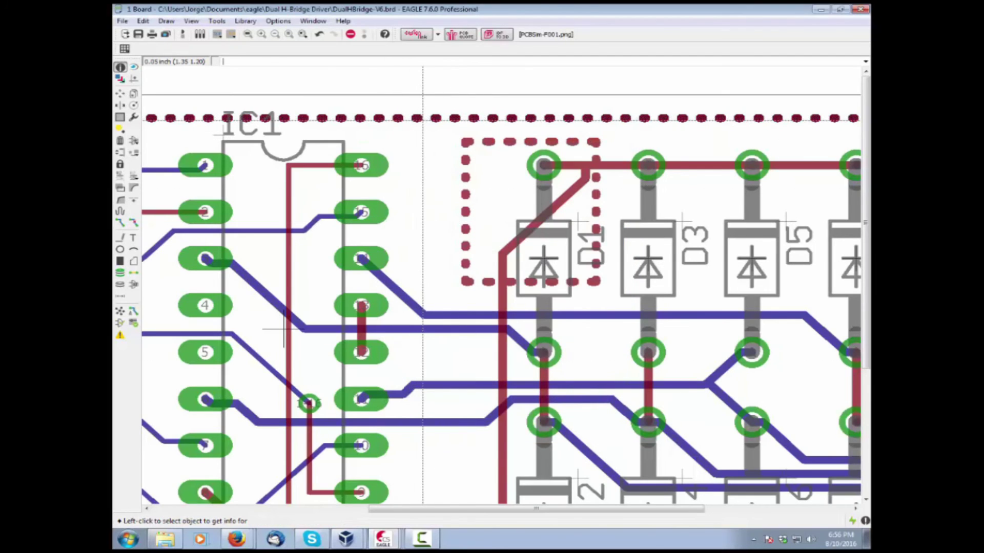
{"action": "left_click", "coordinate": [423, 119]}
{"action": "right_click", "coordinate": [423, 119]}
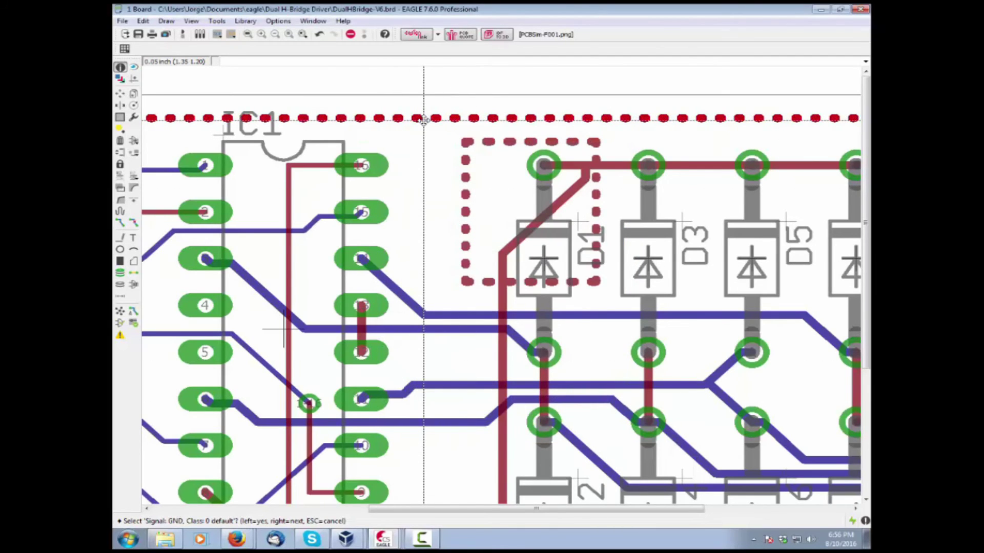
{"action": "left_click", "coordinate": [422, 119]}
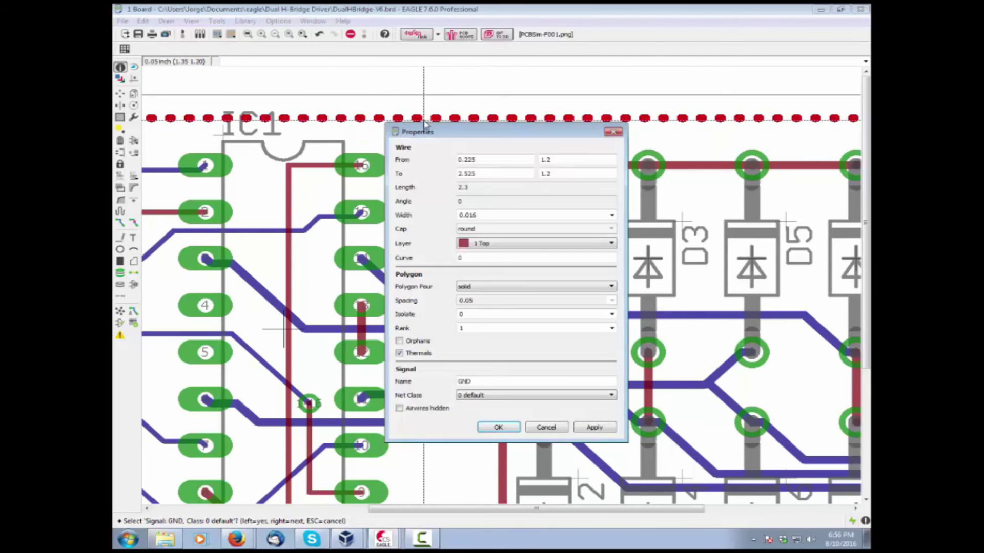
{"action": "left_click", "coordinate": [612, 328]}
{"action": "left_click", "coordinate": [555, 344]}
{"action": "left_click", "coordinate": [507, 433]}
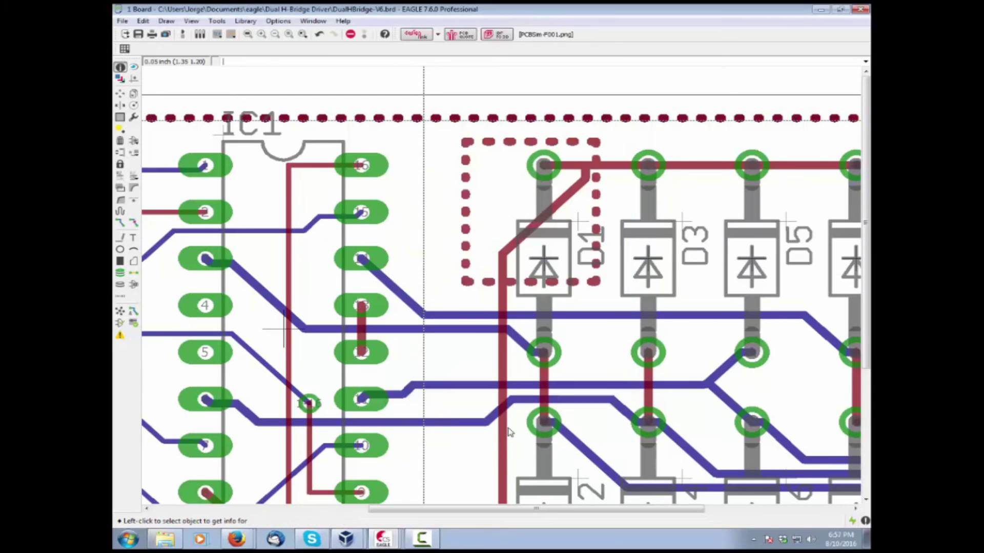
{"action": "left_click", "coordinate": [121, 312]}
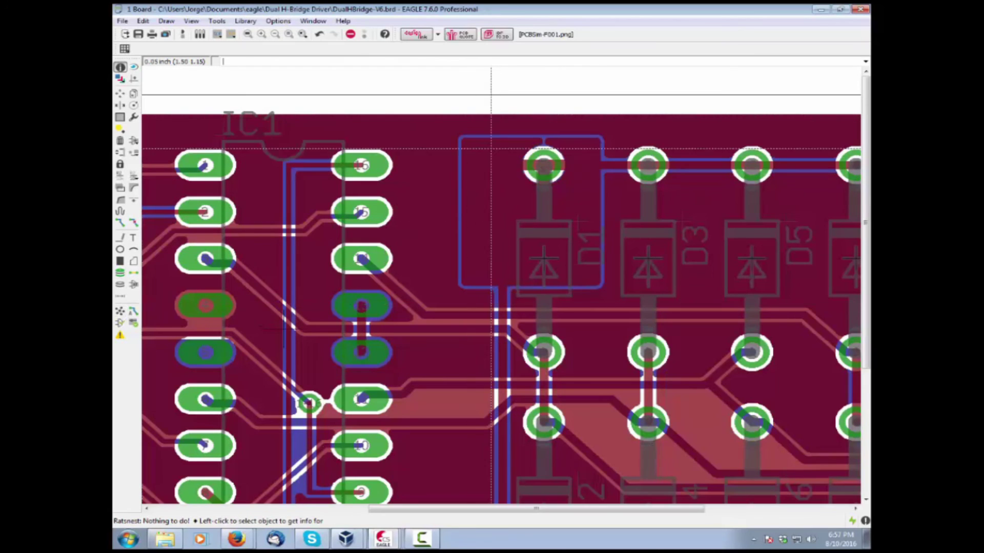